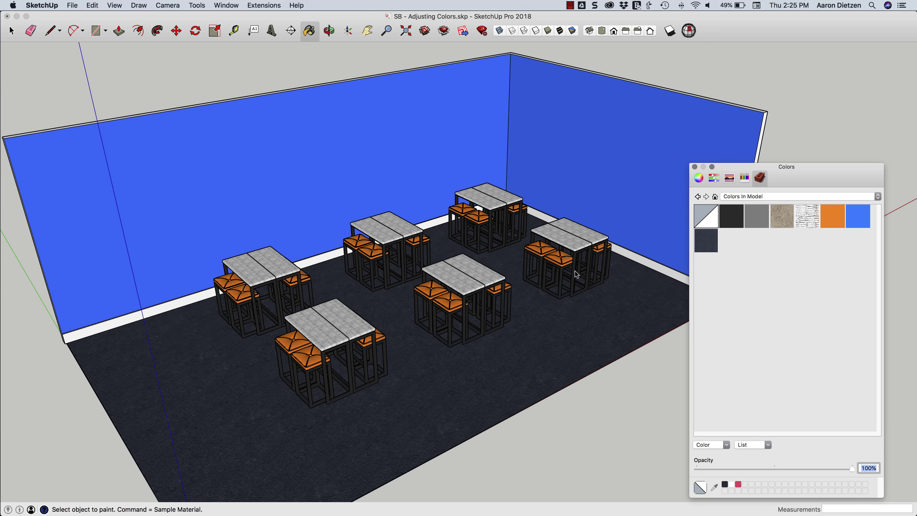
left_click(827, 217)
type("b")
left_click(574, 181)
left_click(465, 131)
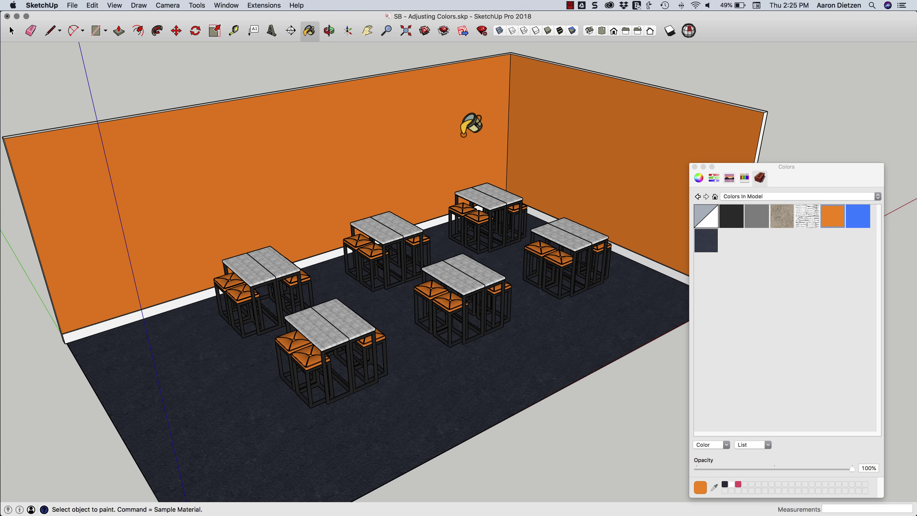
key("super+z")
key("super+z")
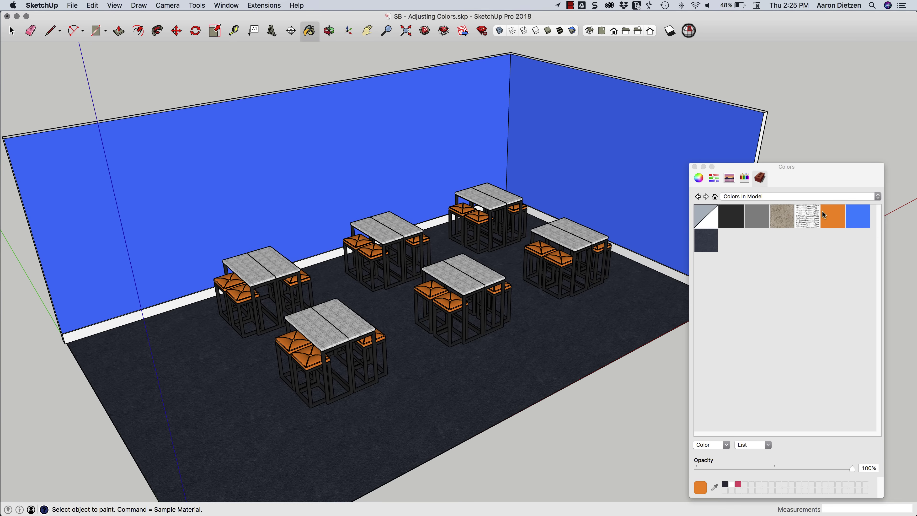
- Open the blue Material4 swatch in Edit Material, move the editor up, and select its name
double_click(858, 220)
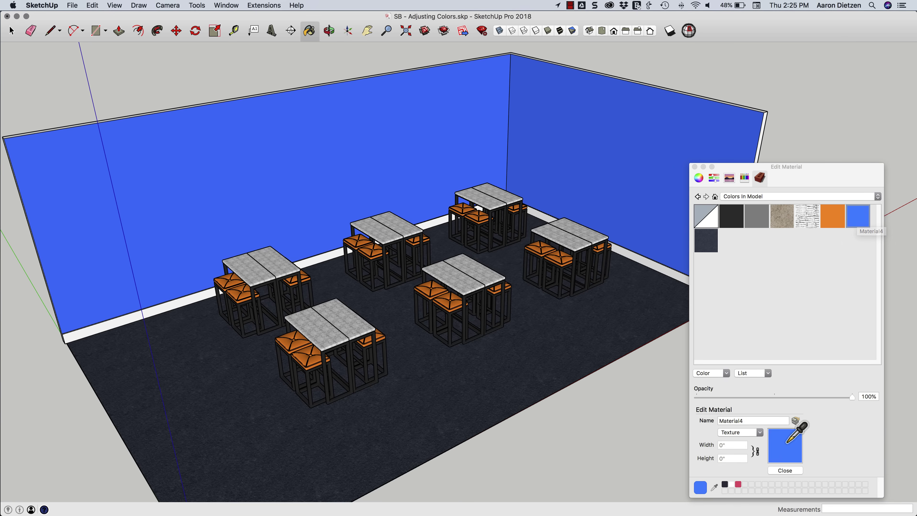
left_click_drag(789, 171, 777, 112)
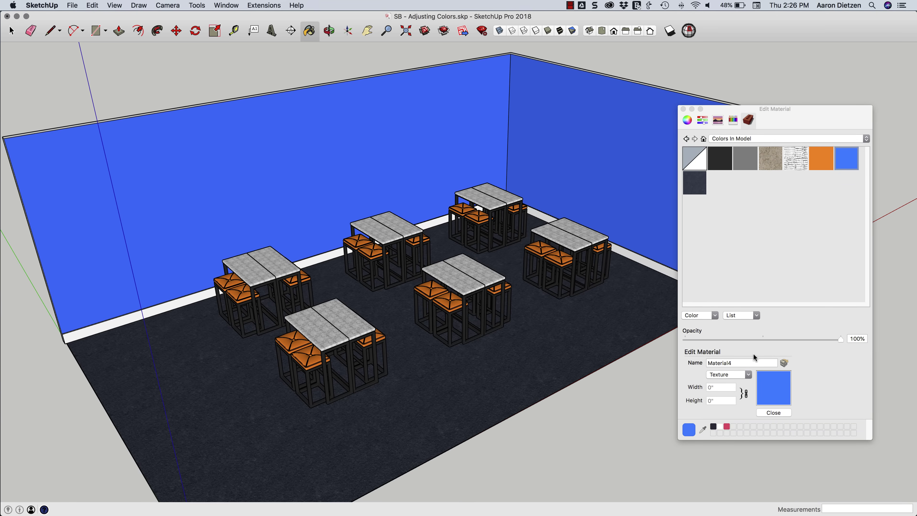
left_click_drag(733, 363, 698, 362)
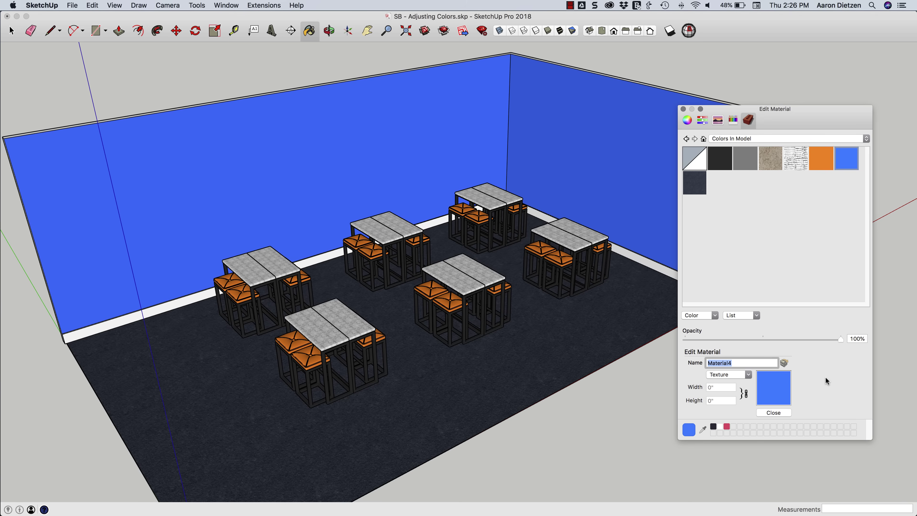
key("super")
left_click(686, 120)
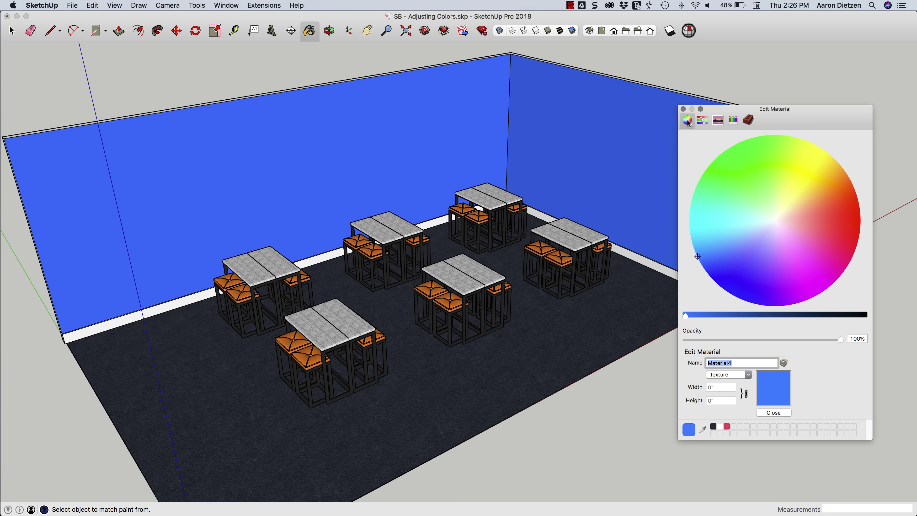
left_click(701, 121)
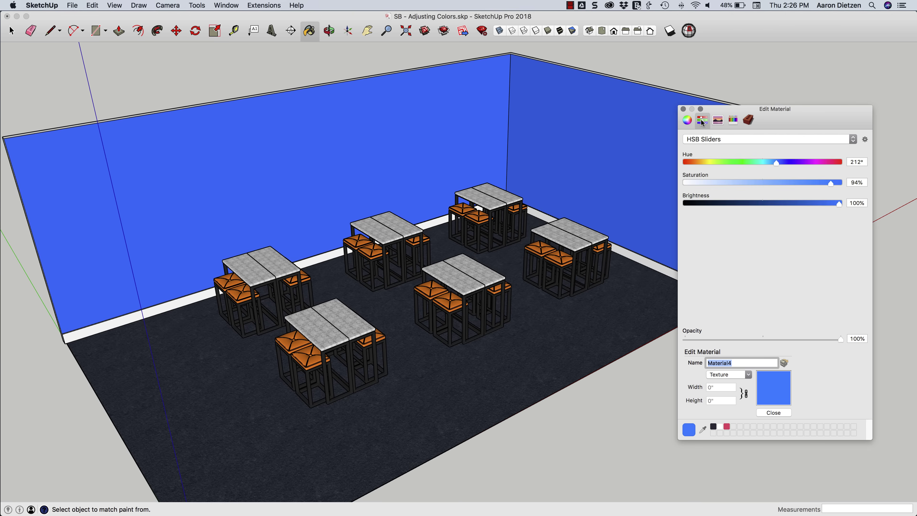
left_click(686, 122)
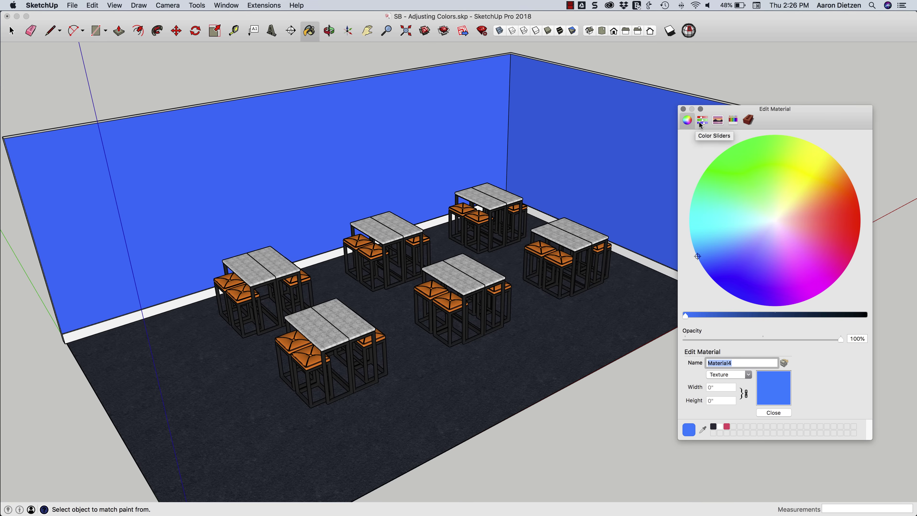
left_click(701, 122)
left_click(687, 121)
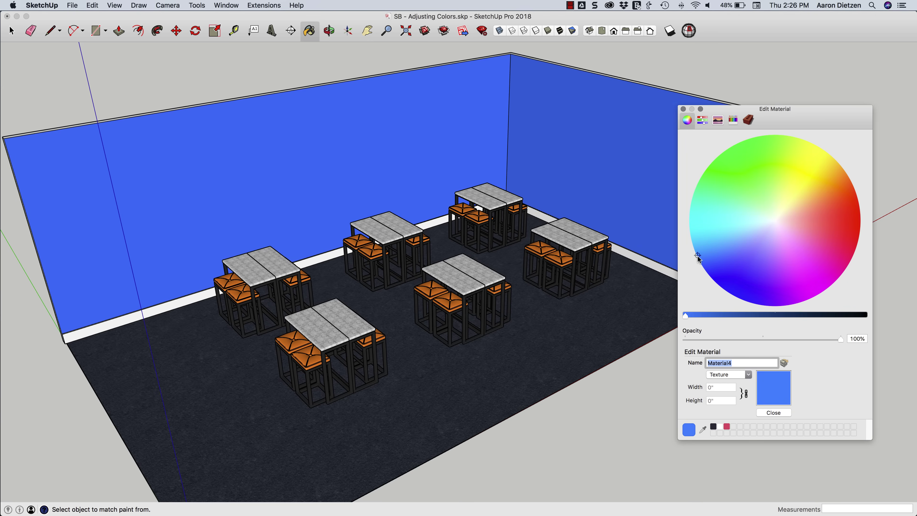
- Shift Material4 from blue to a darkened red, show HSB sliders, and close the editor
left_click_drag(698, 256, 817, 219)
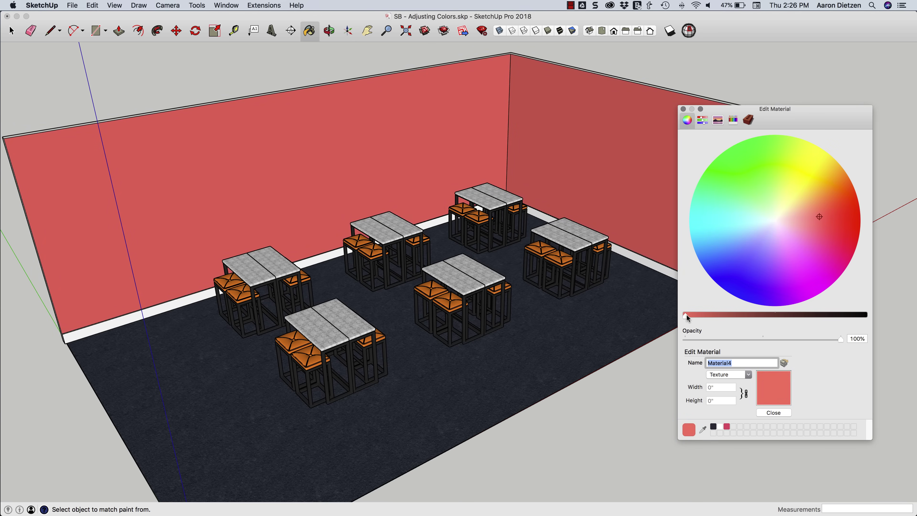
left_click_drag(686, 314, 713, 316)
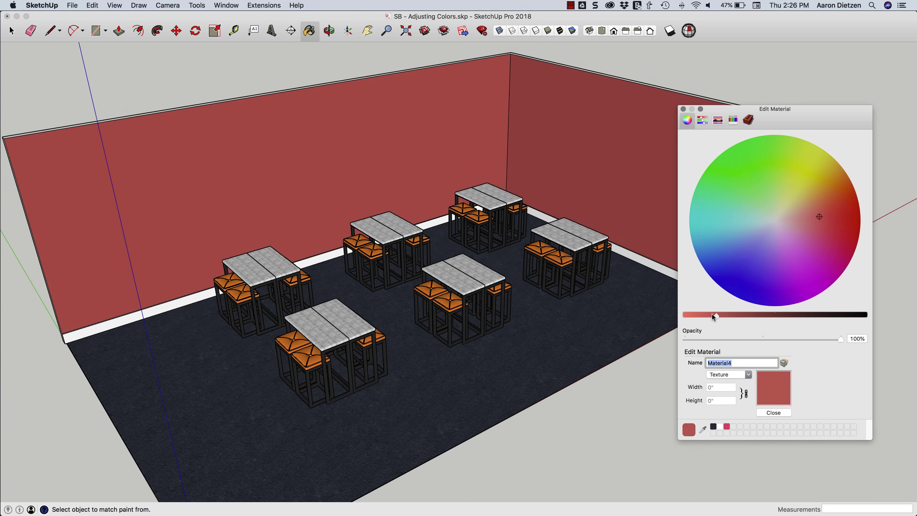
left_click(702, 121)
left_click(709, 140)
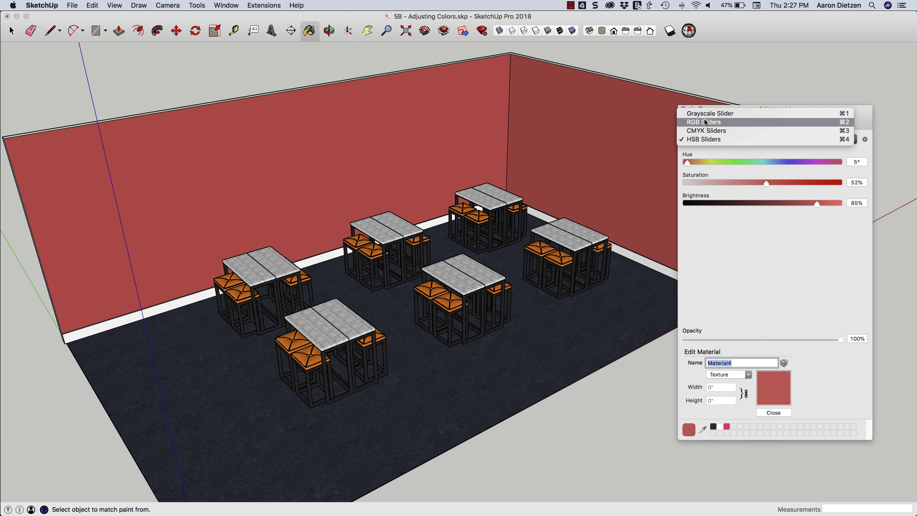
left_click(707, 154)
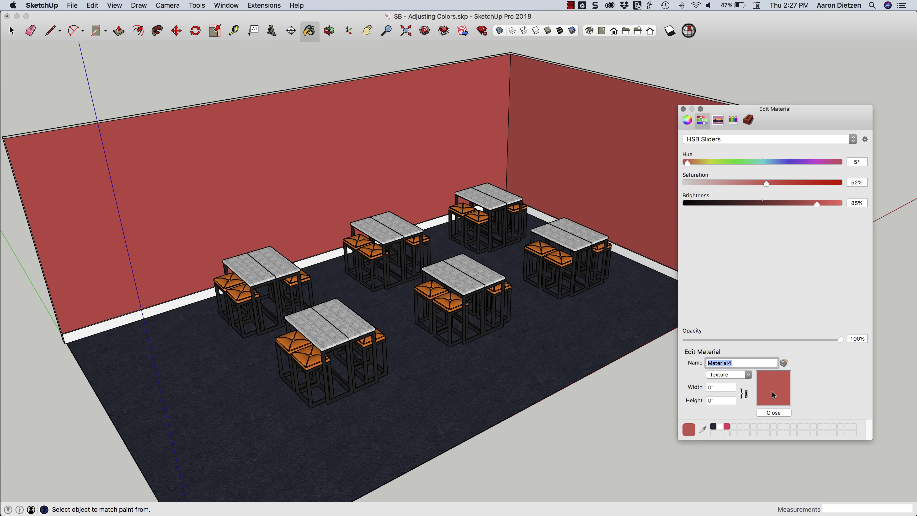
left_click(748, 121)
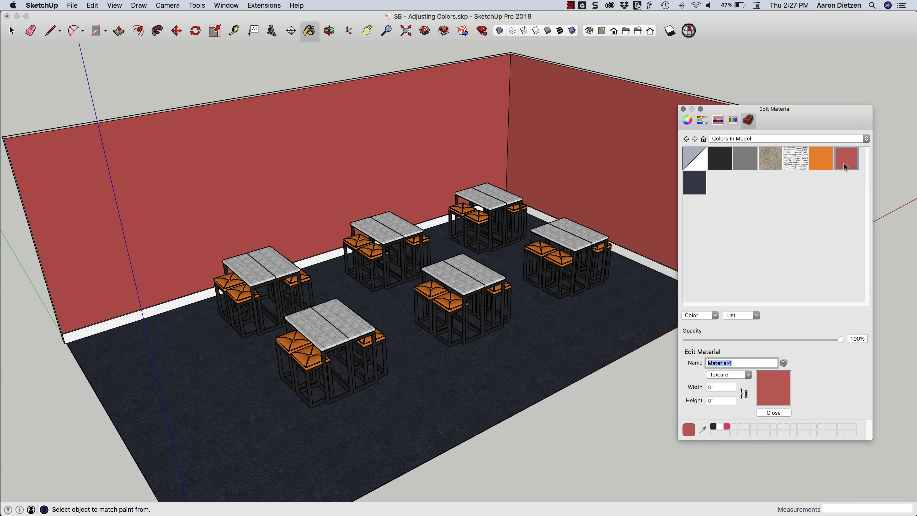
left_click(769, 412)
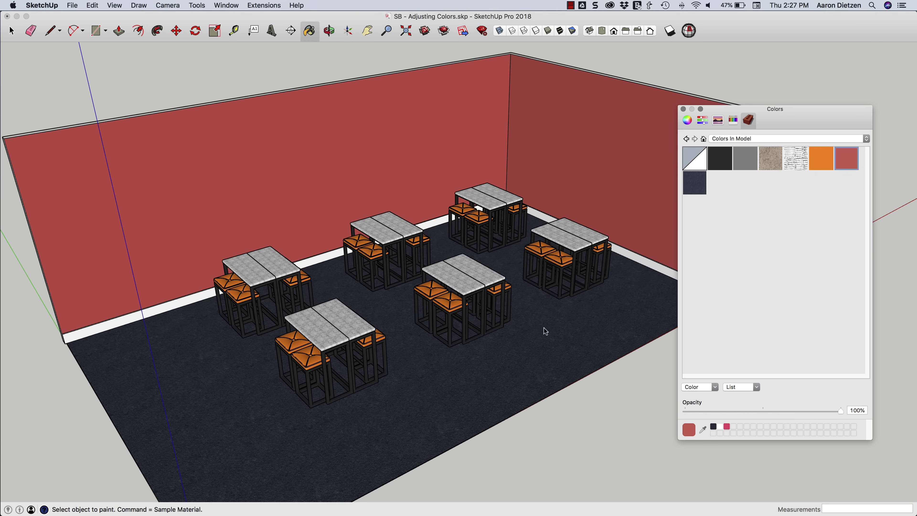
- Orbit and zoom toward the floor, then load the Carpet, Fabrics, Leathers, Textiles and Wallpaper collection
middle_click_drag(542, 327, 568, 267)
scroll(538, 355, "up", 3)
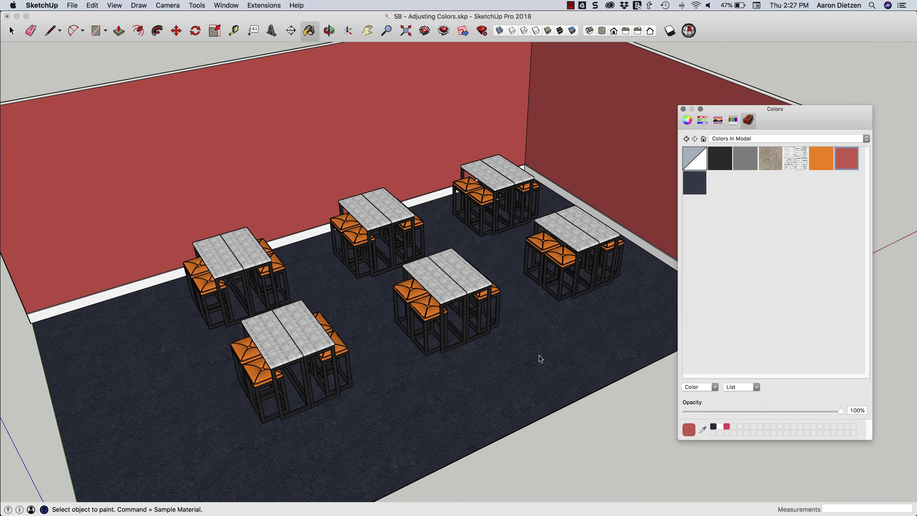
scroll(531, 352, "up", 2)
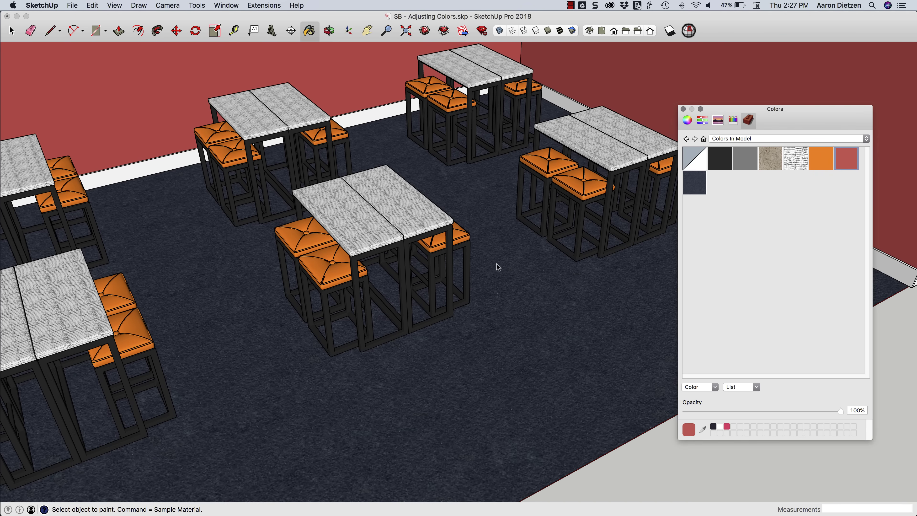
left_click(756, 139)
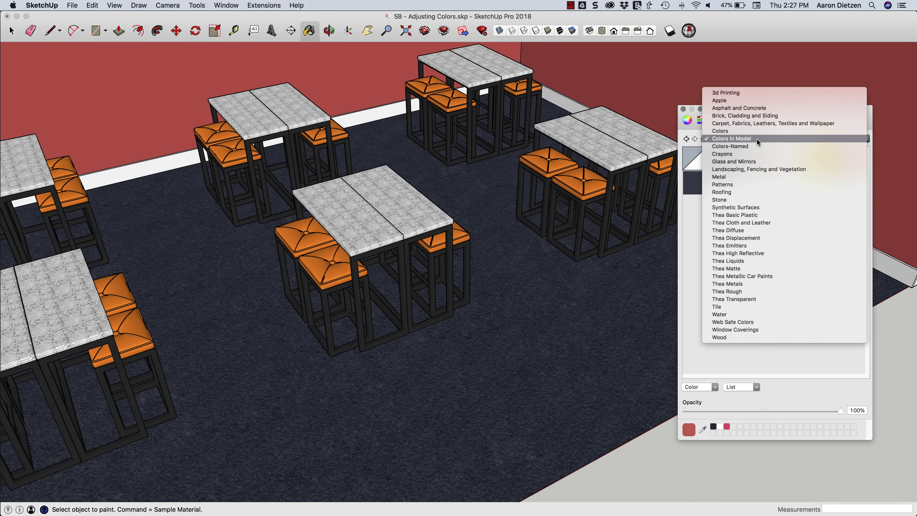
left_click(756, 123)
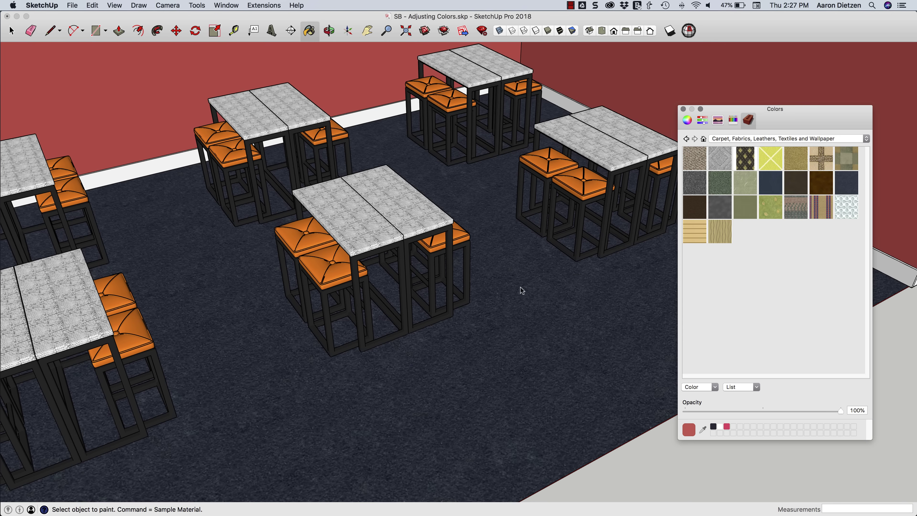
scroll(562, 366, "down", 3)
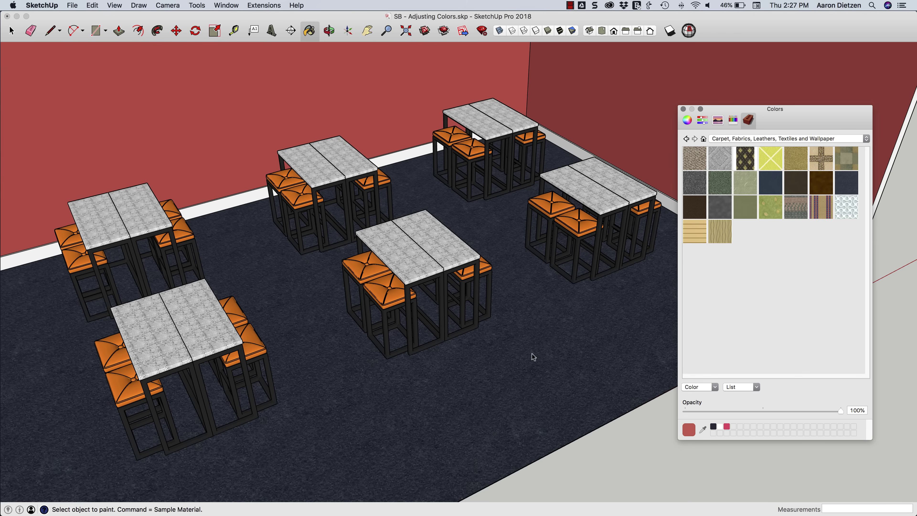
- Open the dark Suede Blue carpet material from Colors In Model on the Color Wheel
left_click(704, 139)
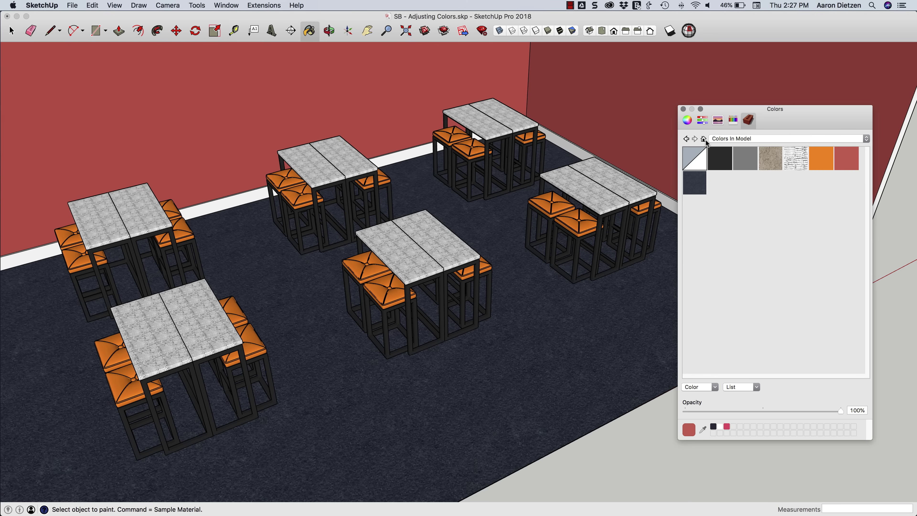
double_click(694, 184)
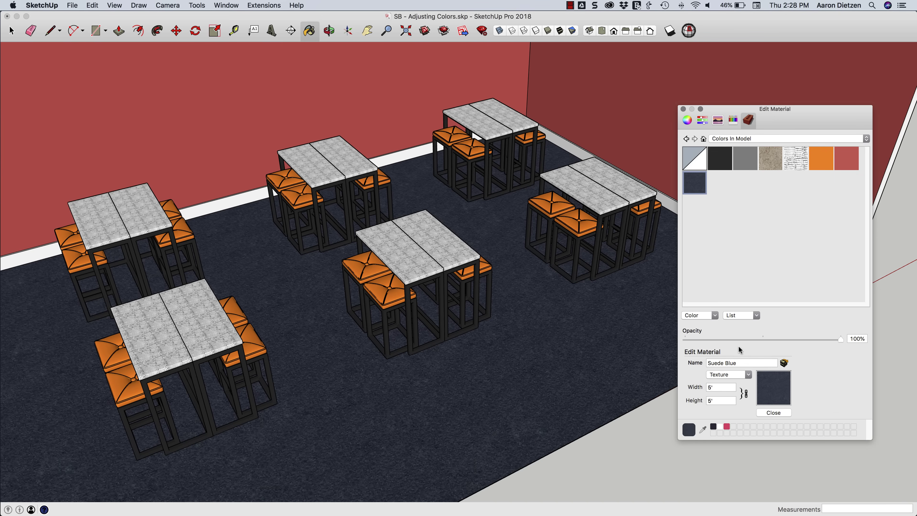
key("super")
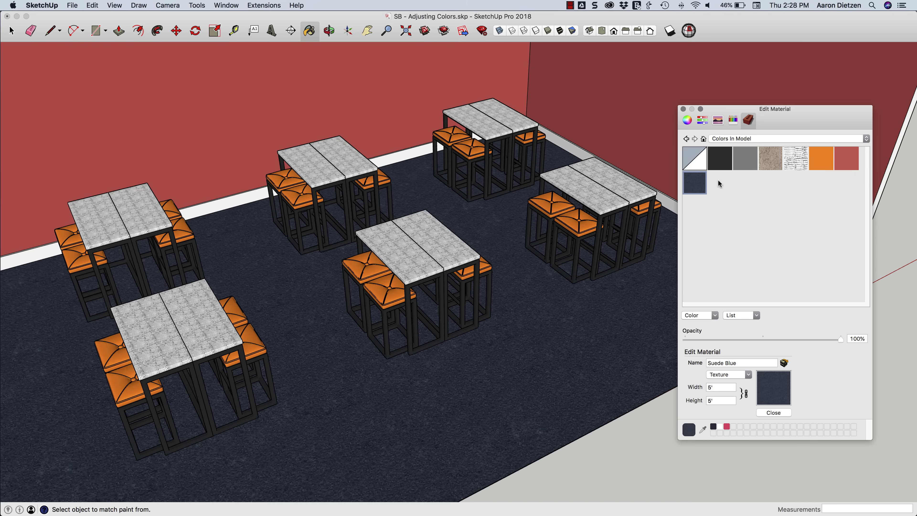
left_click(687, 120)
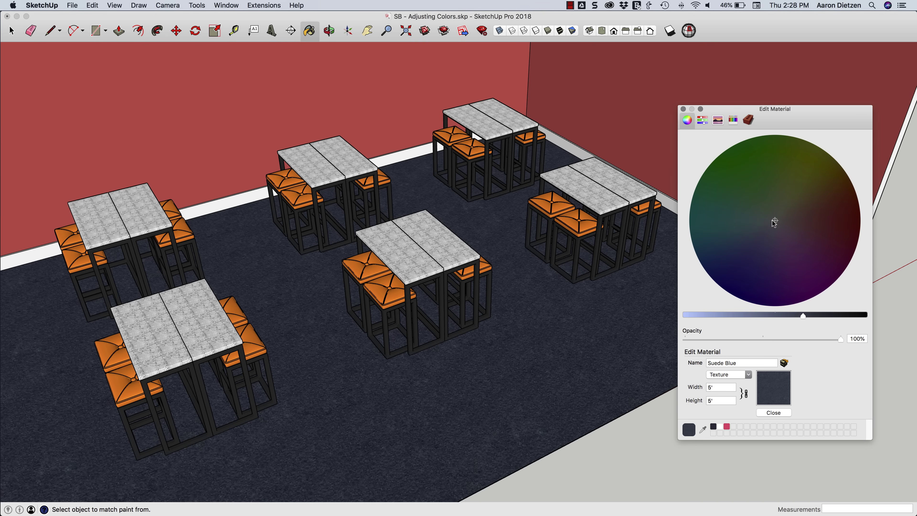
- Drag the carpet colour through bright green to a vivid blue, slightly darkened
left_click_drag(773, 222, 743, 174)
left_click_drag(800, 316, 779, 317)
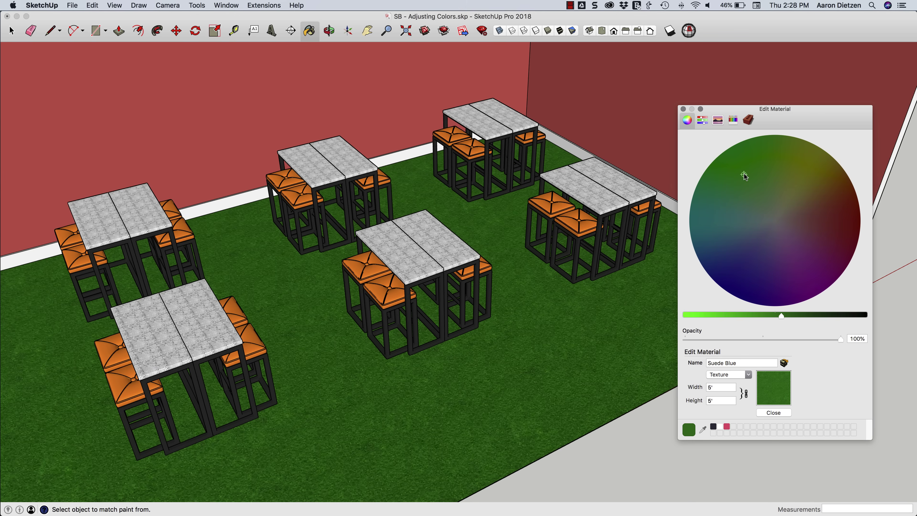
left_click_drag(744, 175, 743, 271)
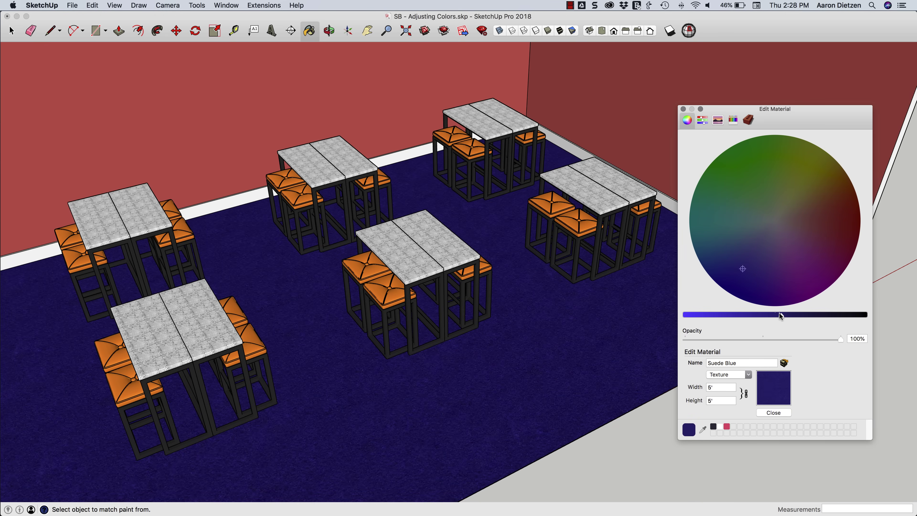
left_click_drag(780, 317, 707, 315)
mouse_move(743, 269)
left_mouse_down()
mouse_move(737, 283)
mouse_move(740, 271)
left_mouse_up()
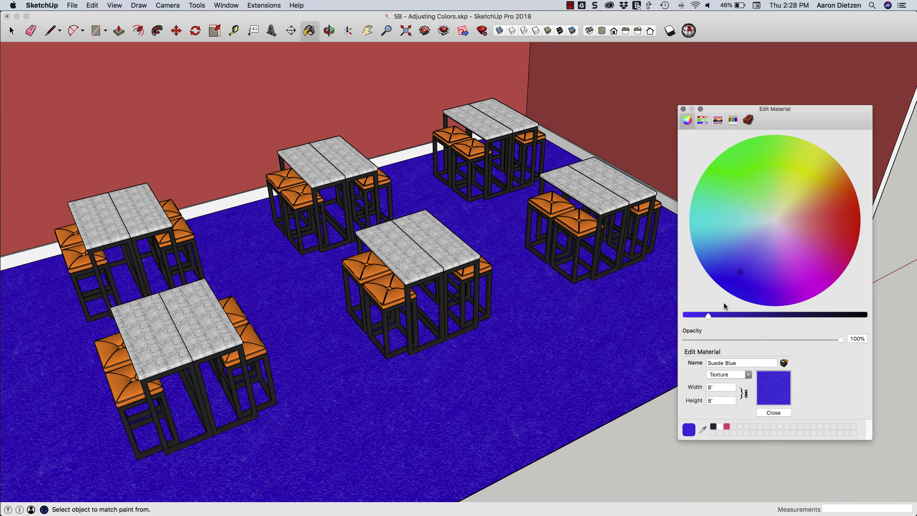
mouse_move(709, 315)
left_mouse_down()
mouse_move(719, 316)
mouse_move(708, 315)
left_mouse_up()
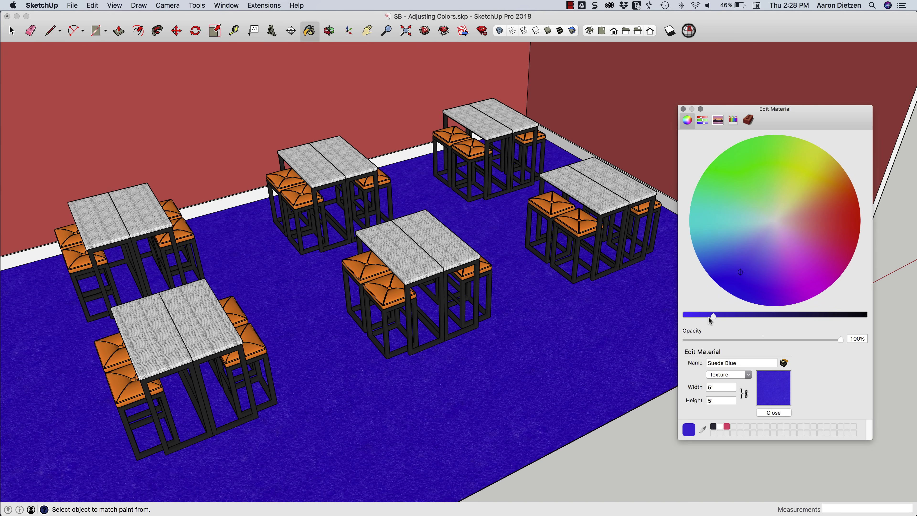
middle_click_drag(547, 283, 547, 282)
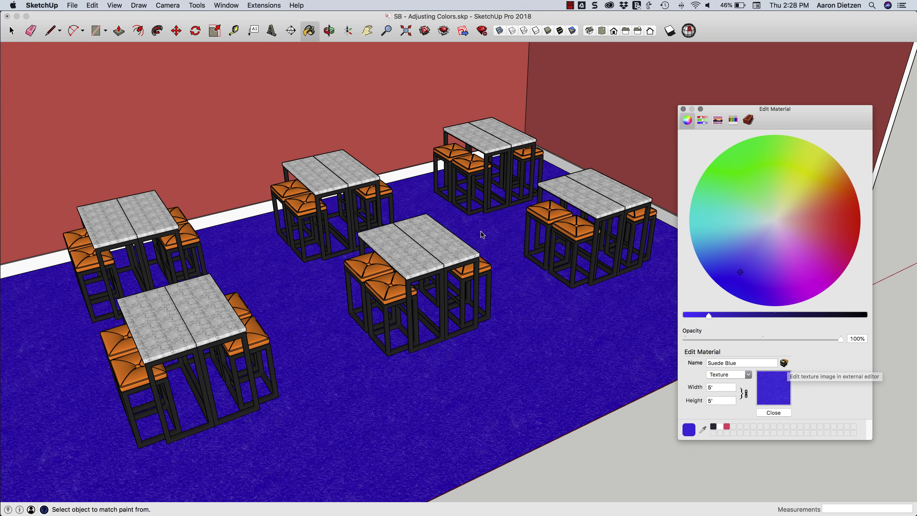
- Try violet for the Suede Blue carpet, then pull it back to a violet-blue
mouse_move(491, 245)
middle_mouse_down()
mouse_move(505, 267)
mouse_move(434, 293)
mouse_move(504, 255)
middle_mouse_up()
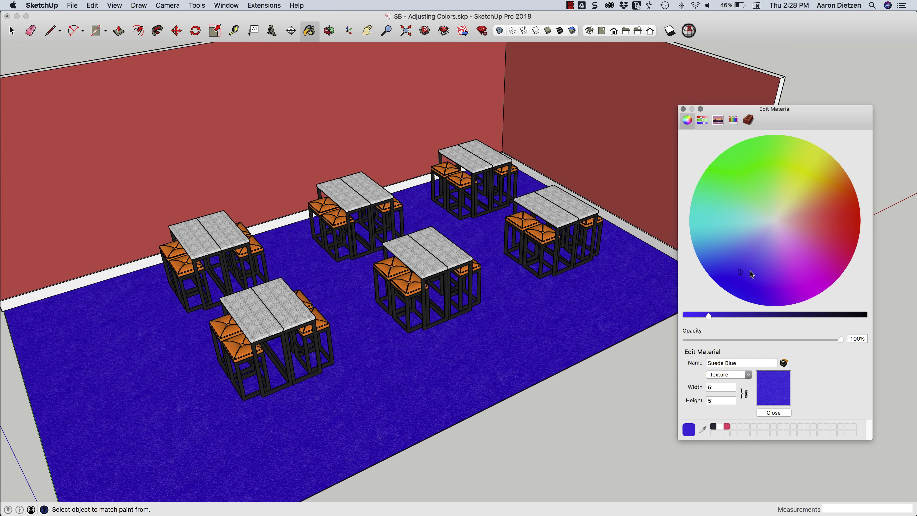
left_click_drag(740, 272, 780, 203)
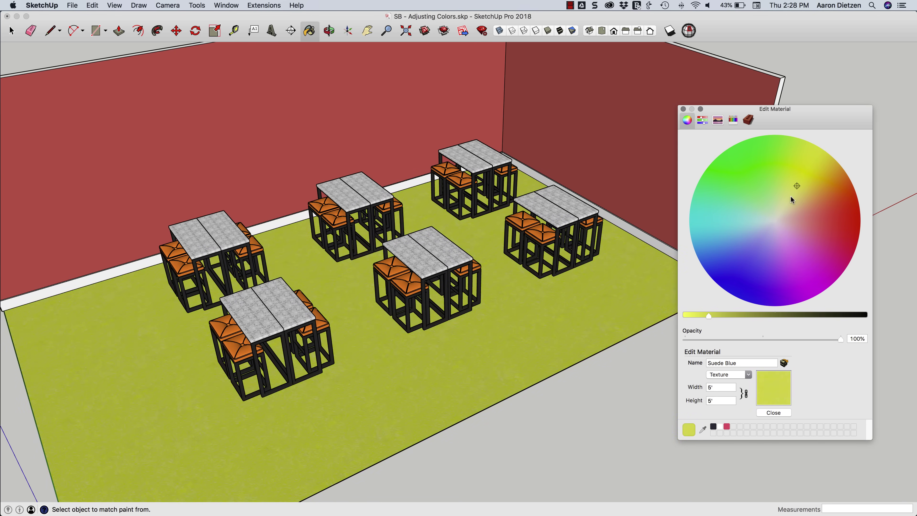
left_click_drag(766, 228, 743, 252)
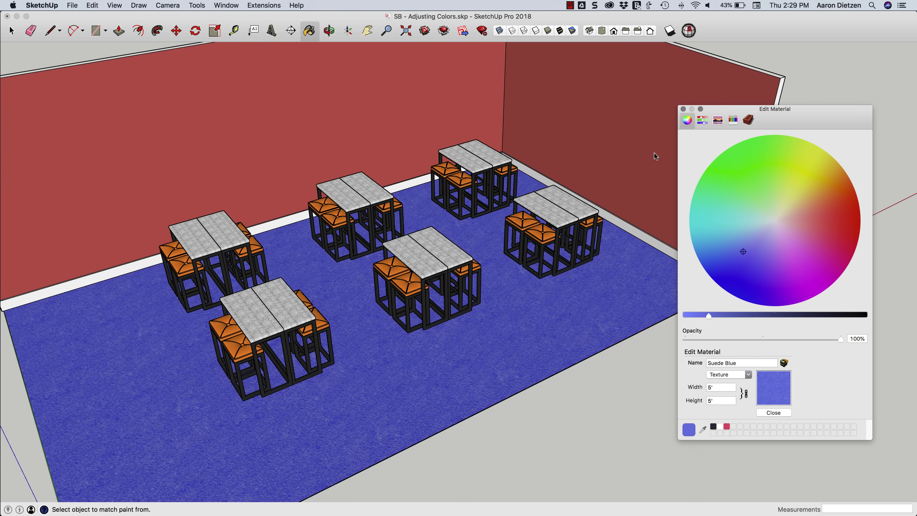
- Apply the checkered carpet texture from the Carpet, Fabrics, Leathers, Textiles and Wallpaper collection
left_click(748, 120)
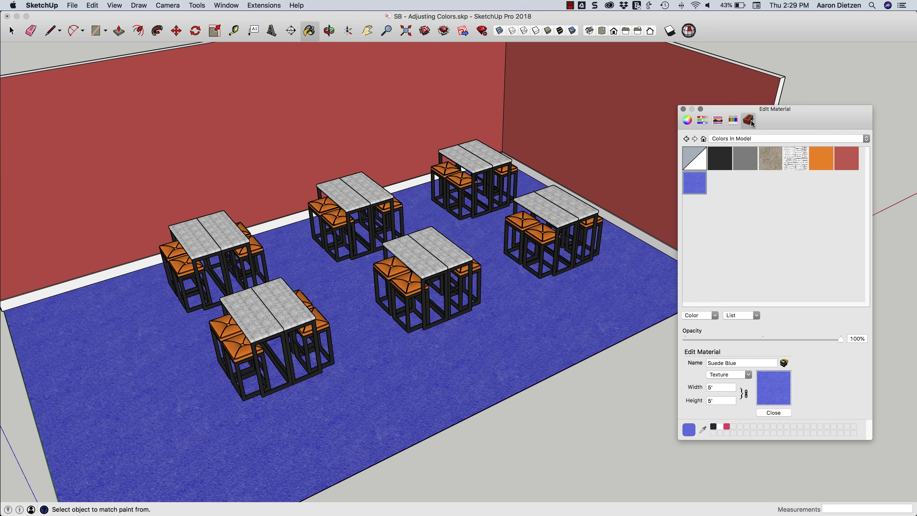
left_click(756, 137)
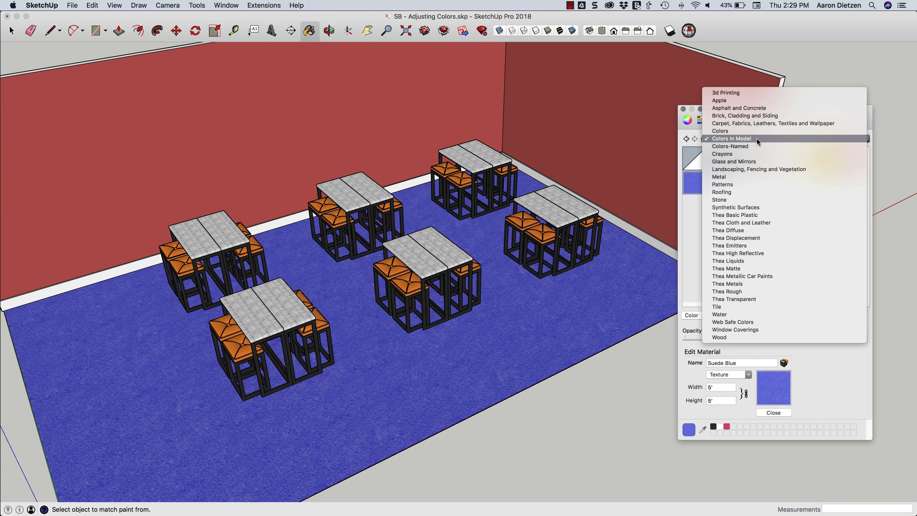
left_click(752, 123)
left_click(844, 159)
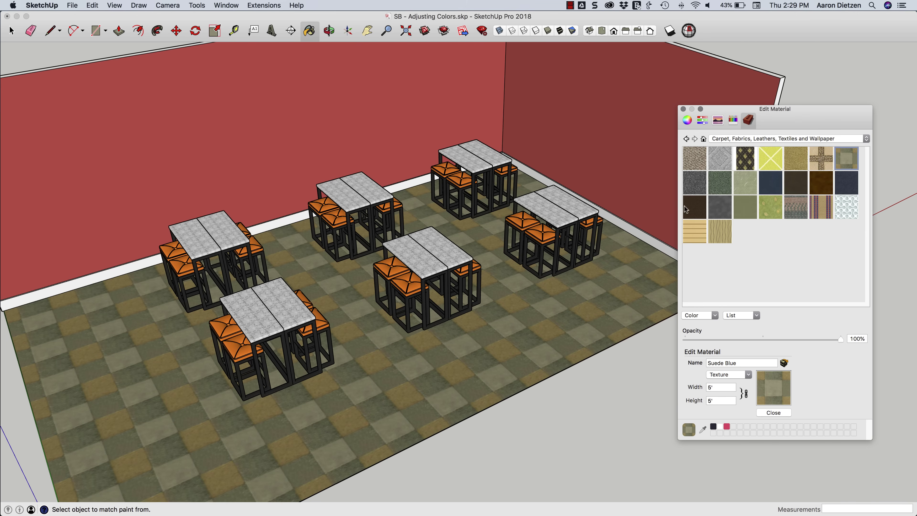
- Tint the checkered carpet texture a medium forest green on the Color Wheel
left_click(687, 120)
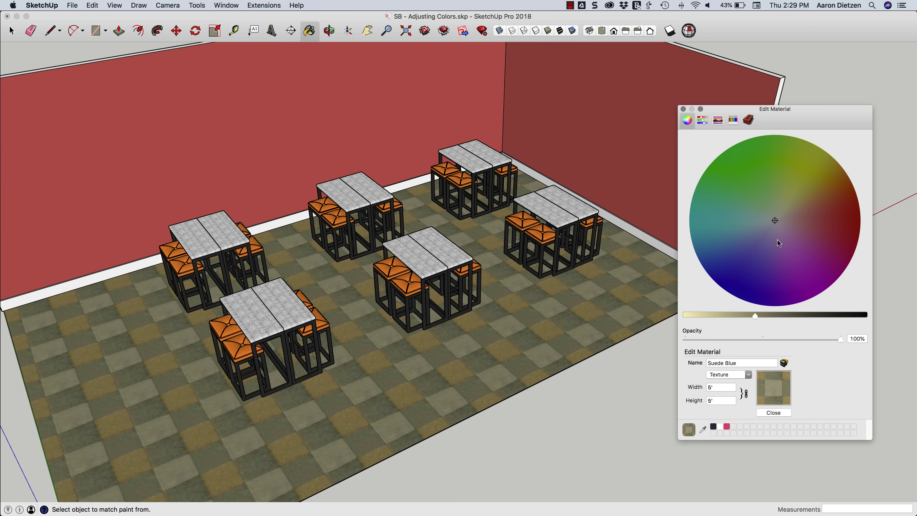
left_click(770, 218)
left_click_drag(766, 213, 758, 199)
mouse_move(755, 313)
left_mouse_down()
mouse_move(775, 314)
mouse_move(709, 315)
mouse_move(763, 315)
left_mouse_up()
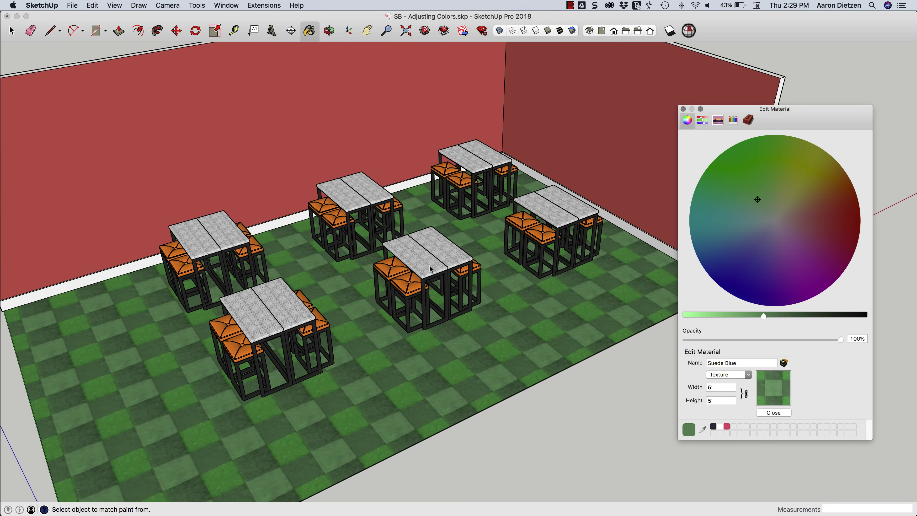
middle_click_drag(431, 274, 431, 280)
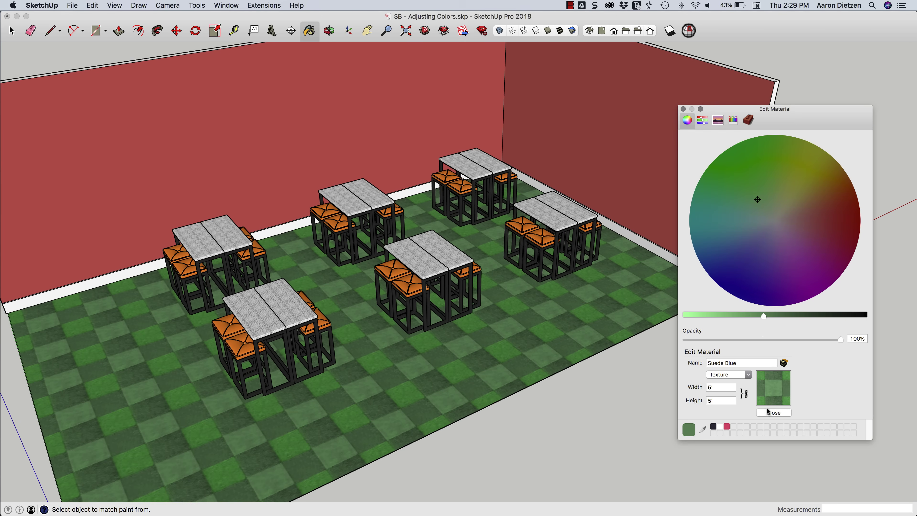
- Close Edit Material, return to Colors In Model, and orbit to inspect the recoloured room
left_click(772, 412)
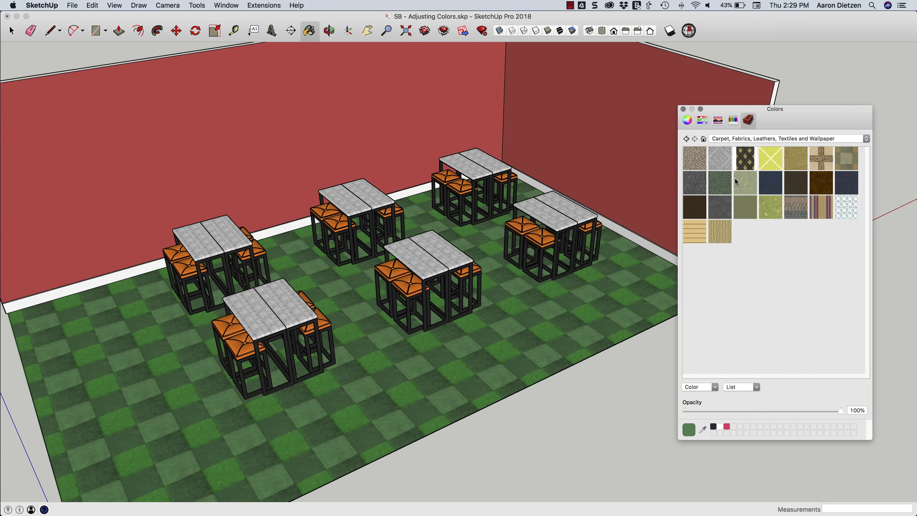
left_click(704, 138)
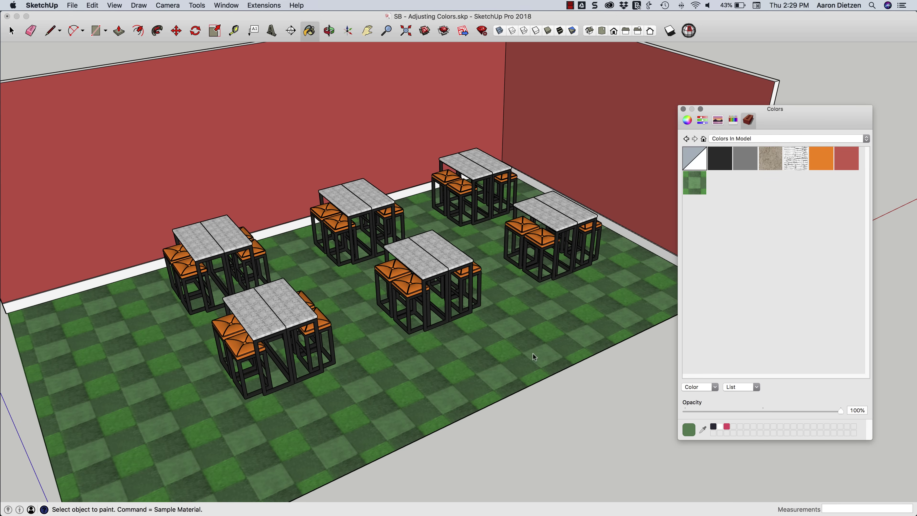
middle_click_drag(600, 346, 621, 257)
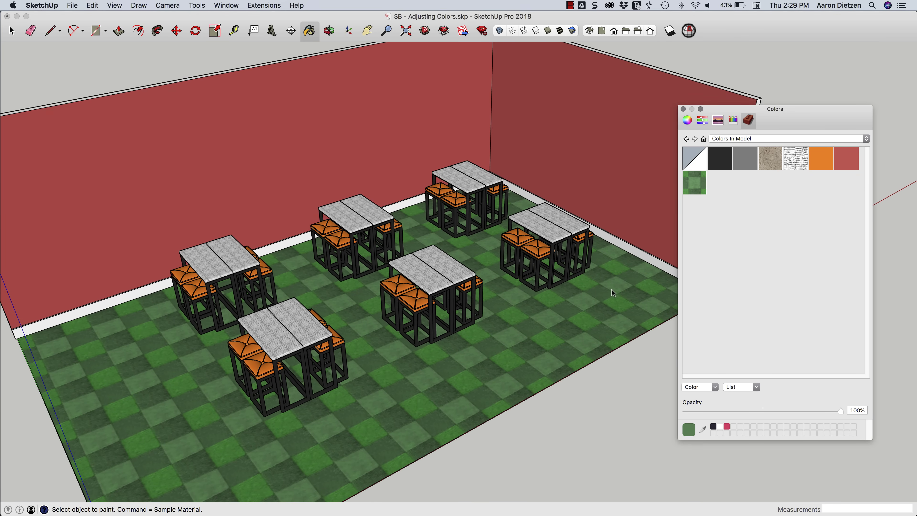
mouse_move(612, 292)
middle_mouse_down()
mouse_move(601, 295)
mouse_move(624, 282)
middle_mouse_up()
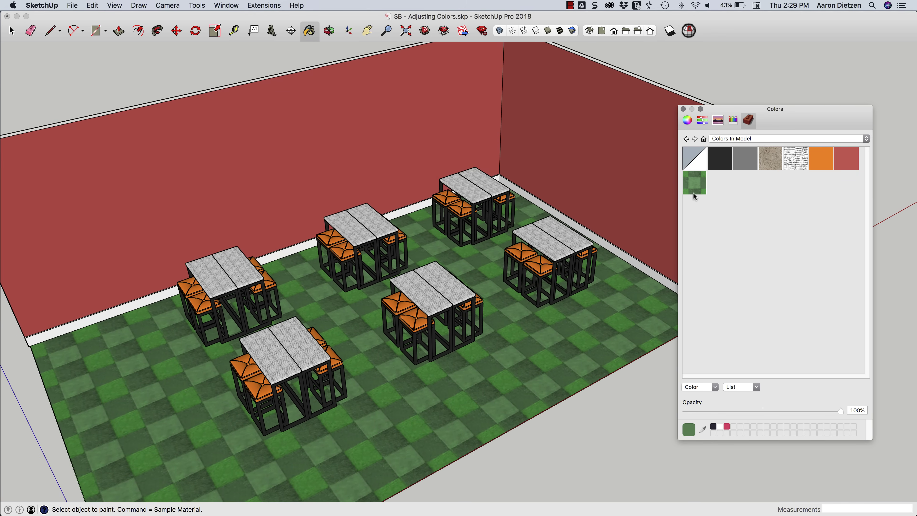